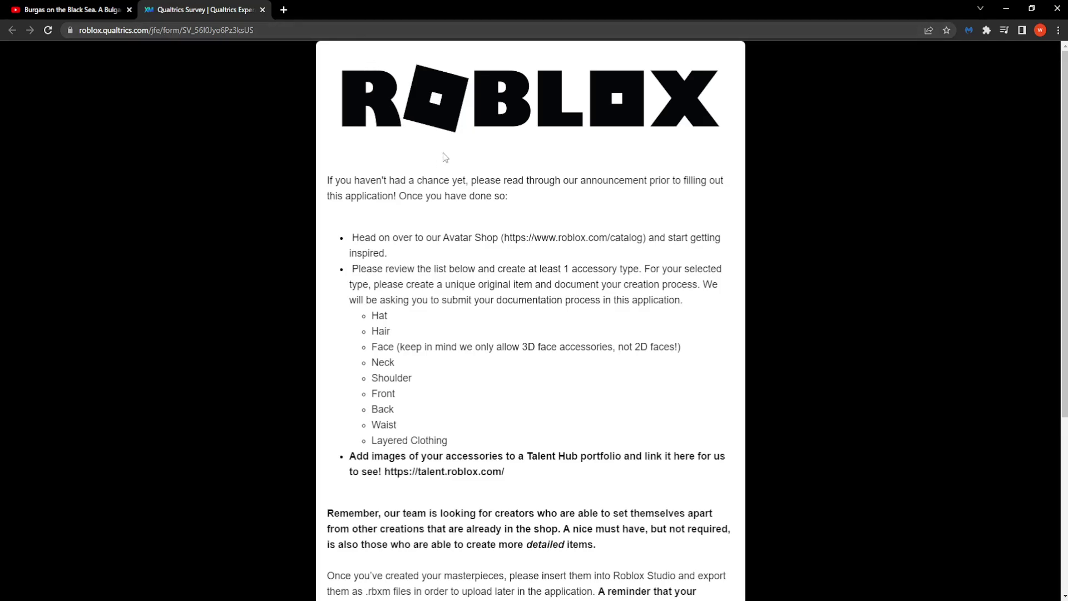
scroll(382, 269, "down", 1)
left_click_drag(362, 179, 443, 227)
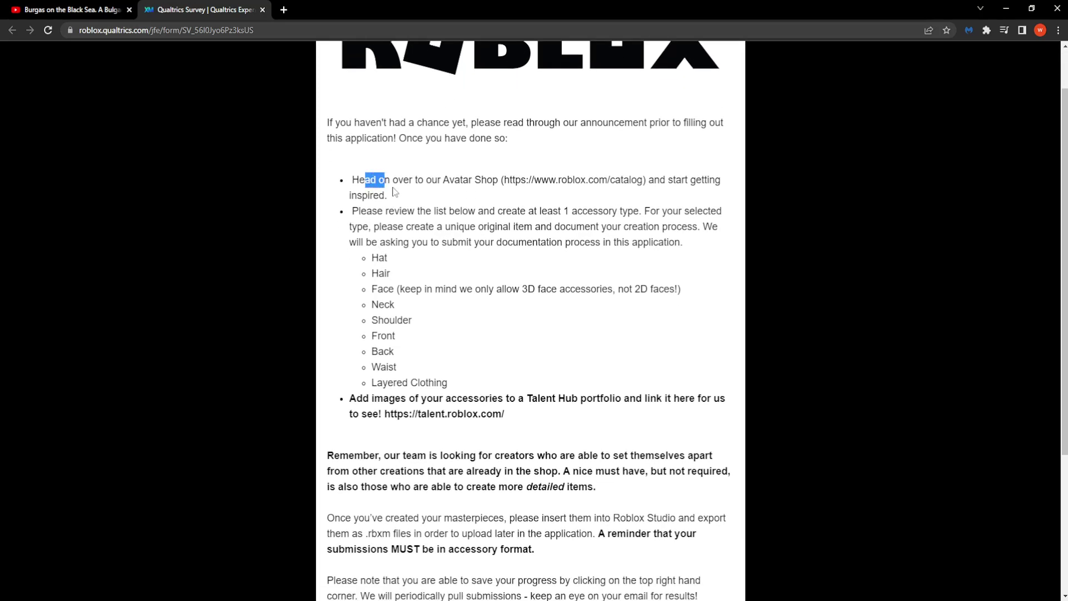
left_click(467, 256)
scroll(408, 207, "down", 2)
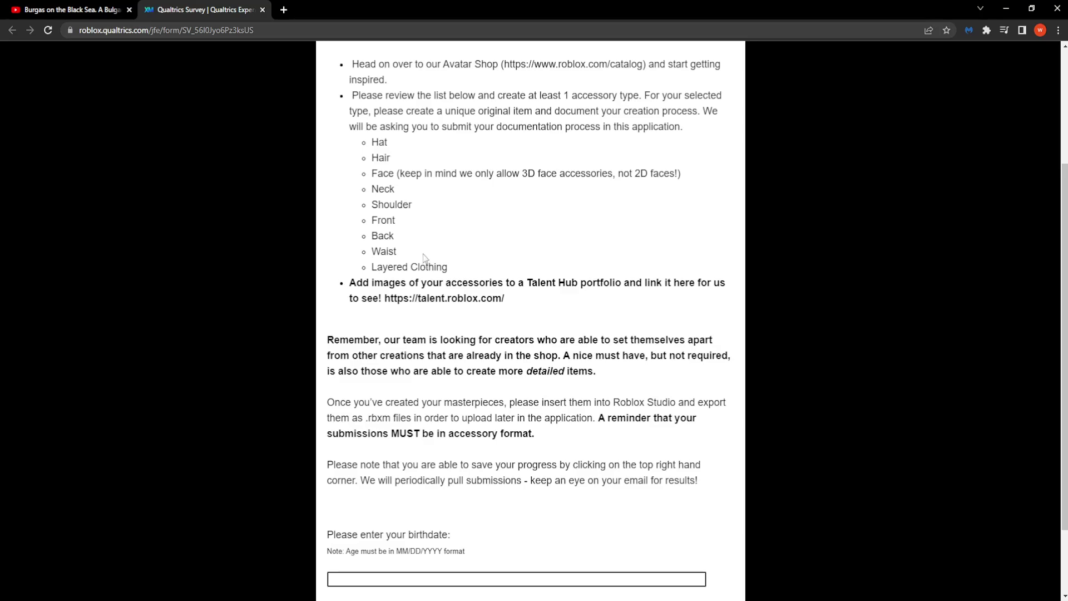
scroll(420, 279, "down", 2)
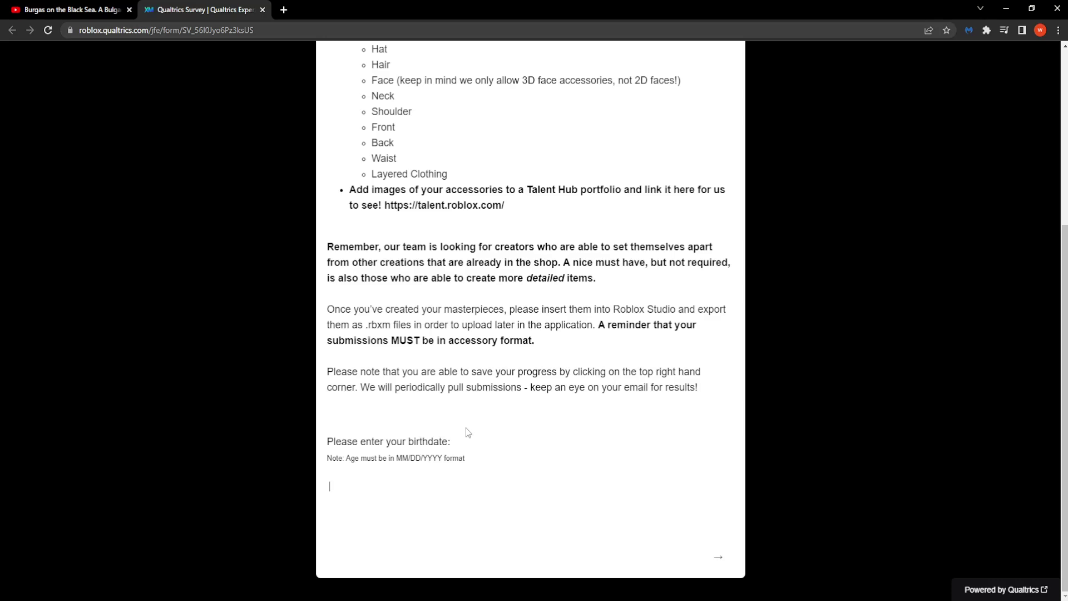
type("12")
type("/08/1997")
left_click(718, 561)
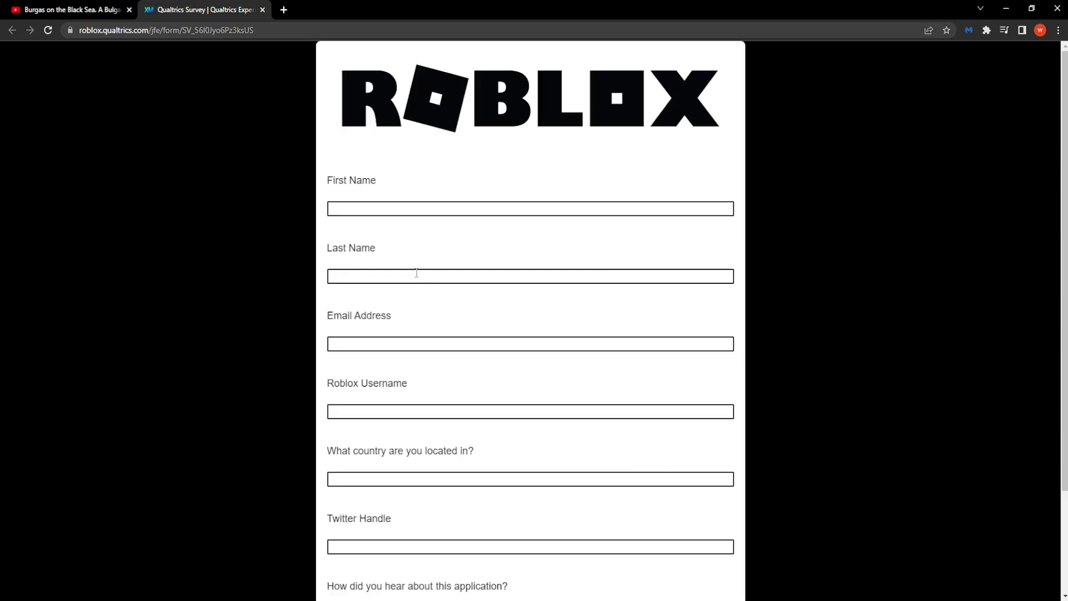
left_click_drag(326, 183, 385, 186)
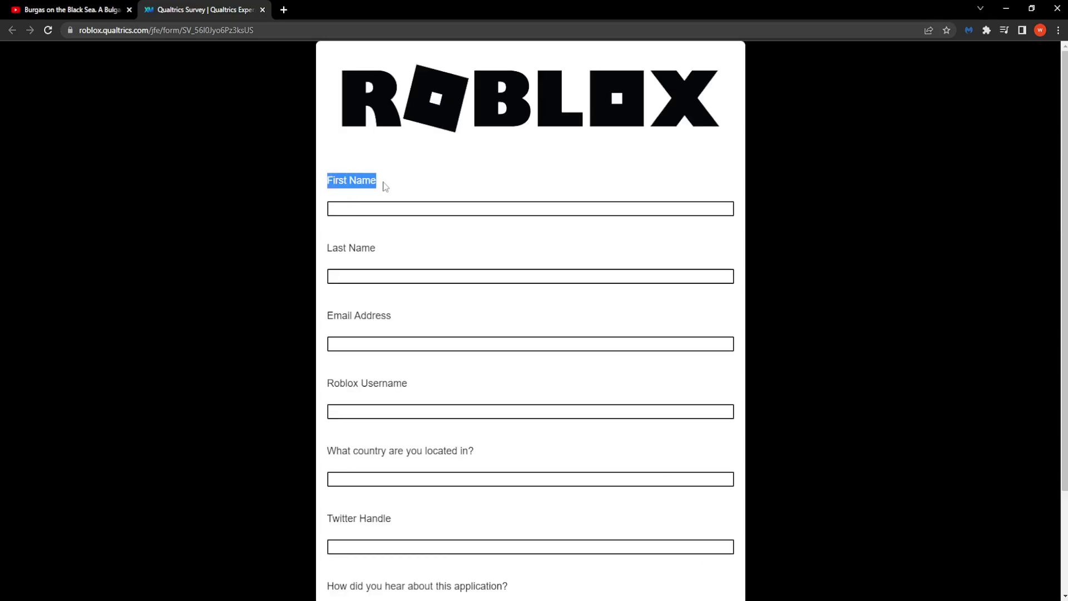
left_click(366, 190)
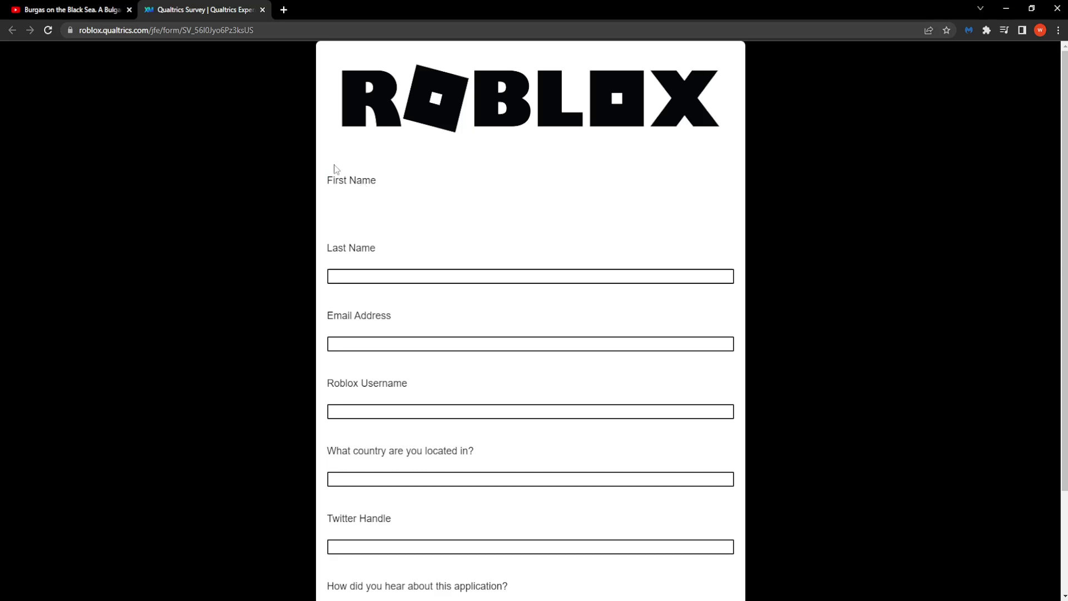
scroll(353, 223, "down", 1)
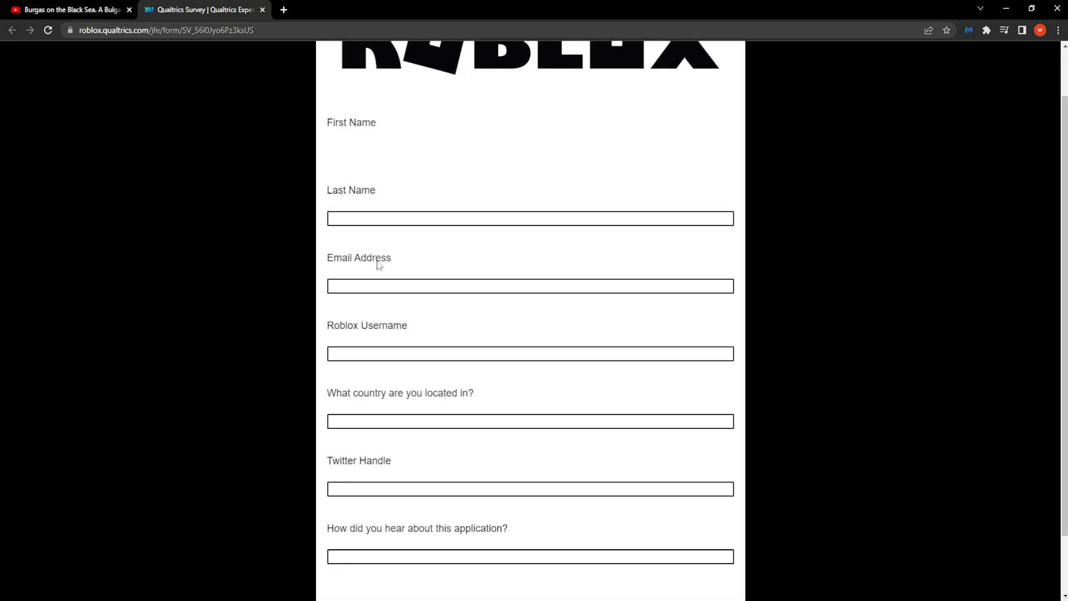
scroll(368, 285, "down", 1)
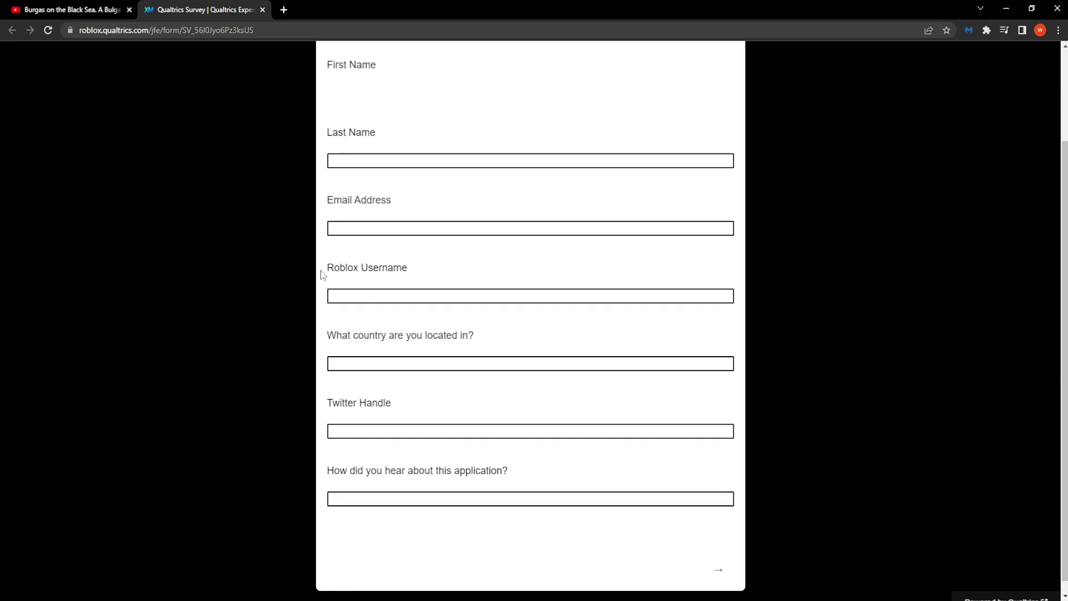
left_click_drag(322, 270, 396, 269)
left_click(397, 267)
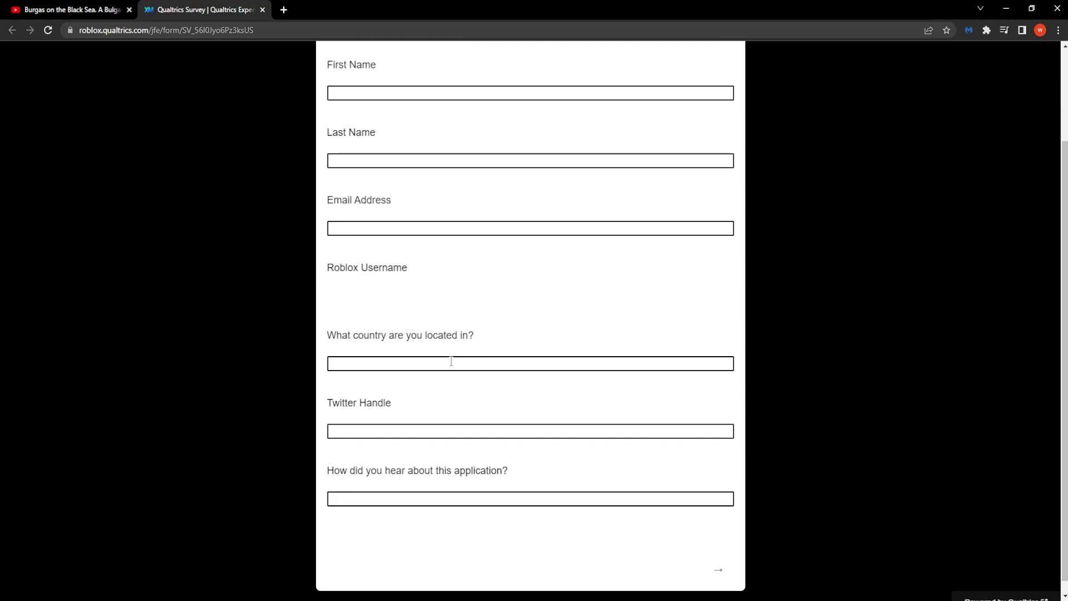
scroll(517, 376, "down", 1)
left_click_drag(323, 394, 415, 396)
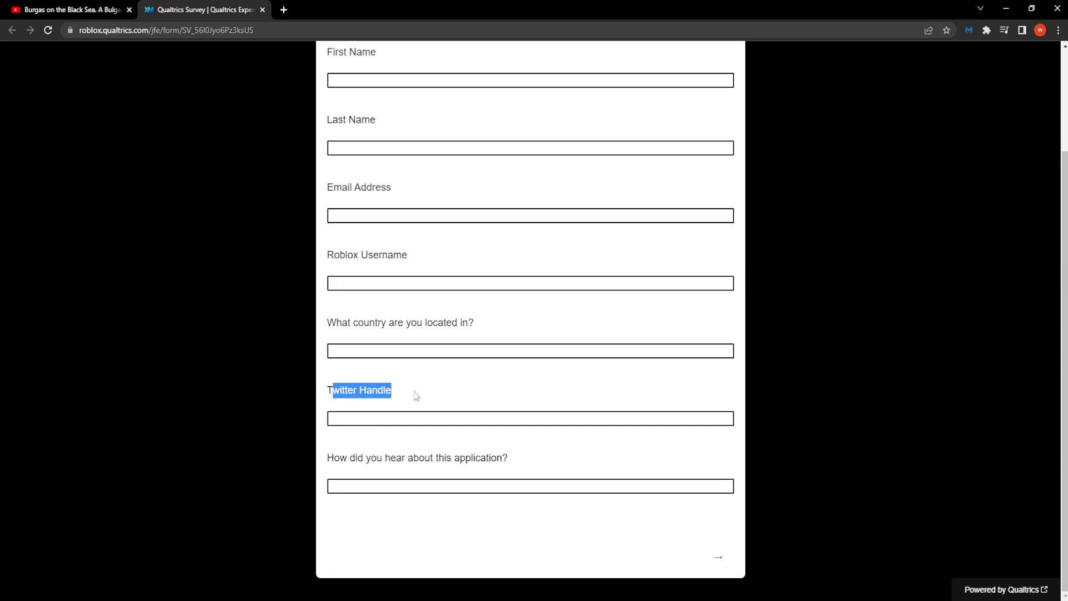
left_click(415, 396)
left_click_drag(343, 400, 403, 394)
left_click(403, 399)
left_click(340, 394)
left_click(403, 394)
left_click_drag(324, 395, 381, 392)
left_click(389, 394)
left_click(401, 397)
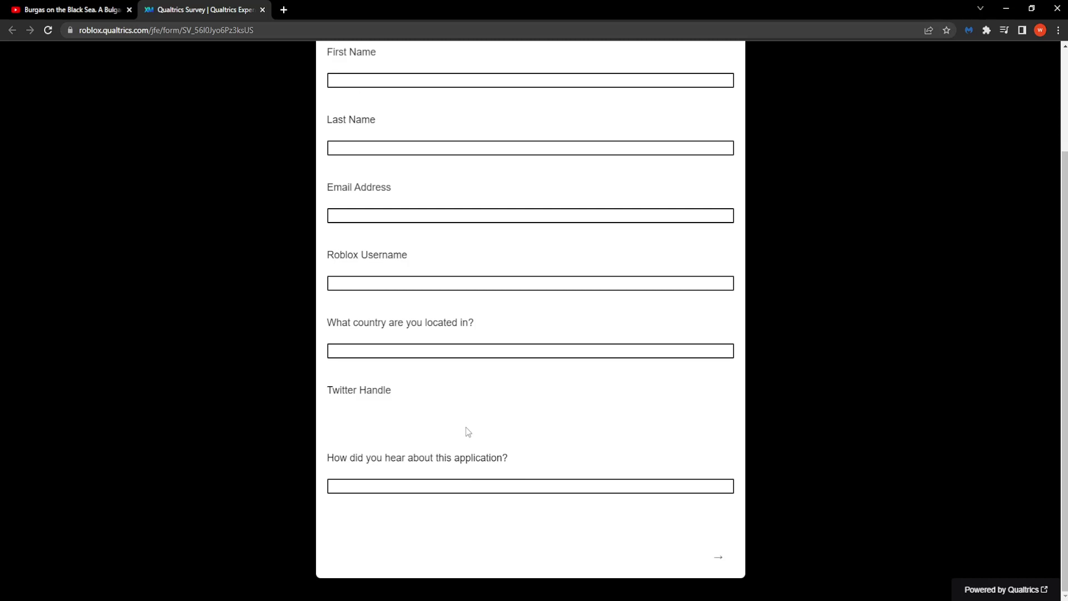
scroll(465, 434, "up", 2)
scroll(484, 436, "down", 2)
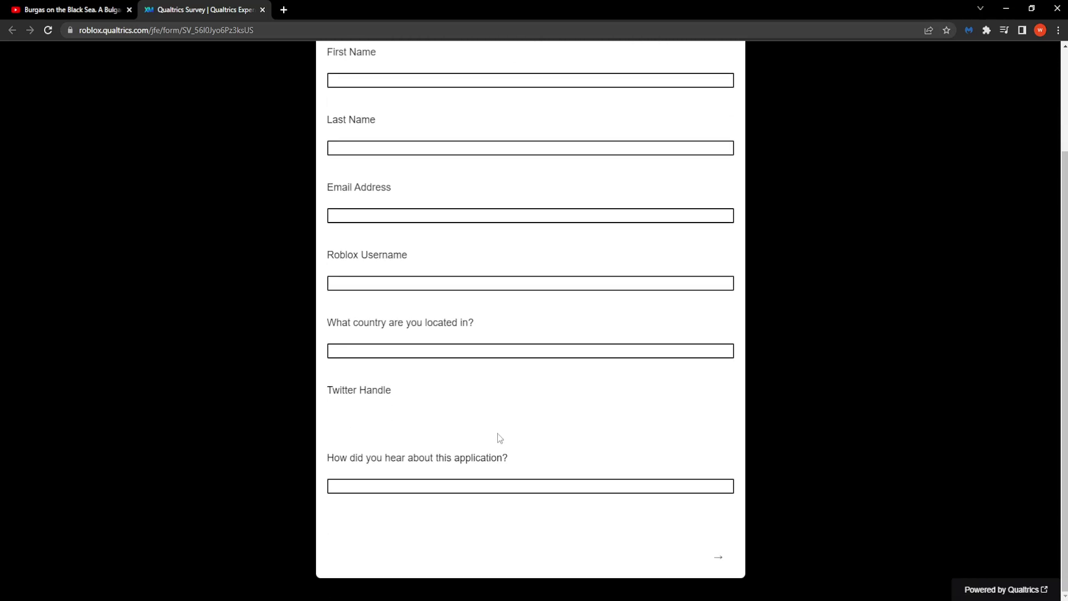
- Try to continue past the blank contact page, triggering 'Please answer this question.' warnings
left_click(718, 558)
scroll(580, 455, "down", 2)
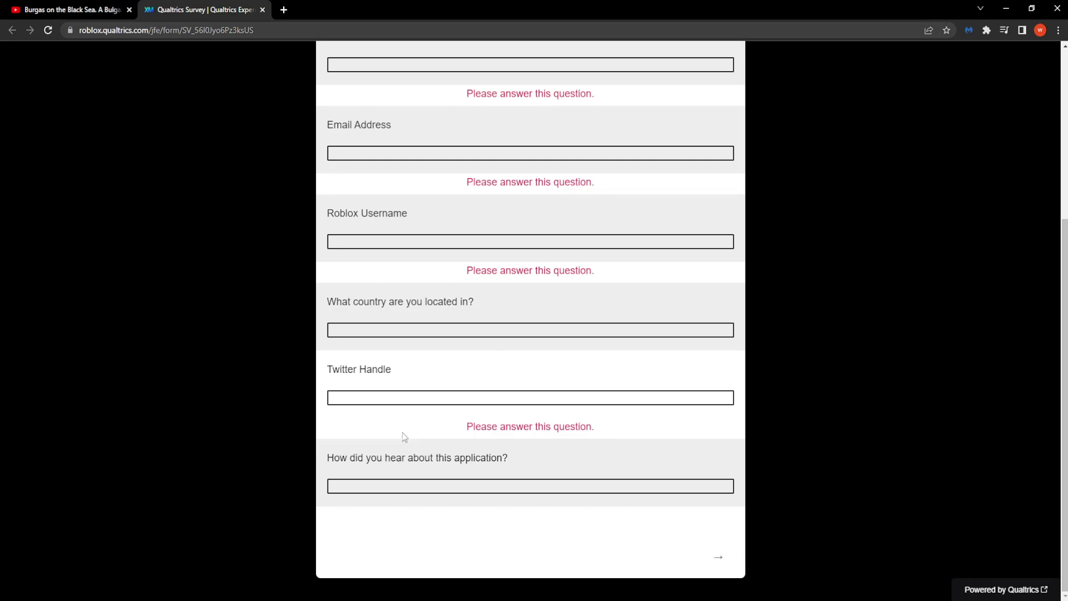
scroll(460, 484, "up", 3)
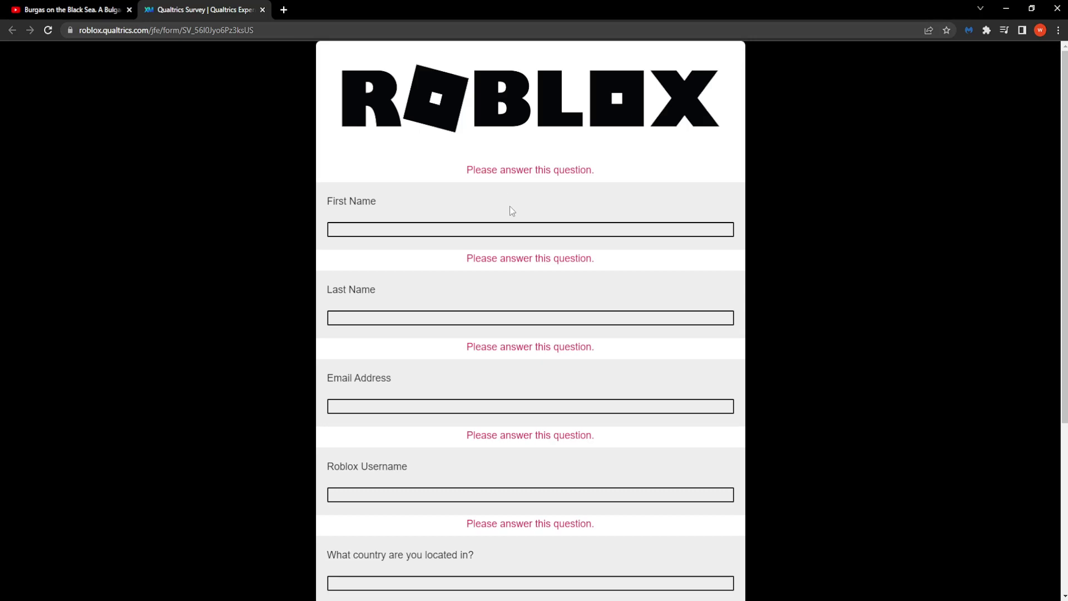
scroll(482, 378, "down", 3)
scroll(482, 379, "up", 3)
scroll(483, 382, "down", 3)
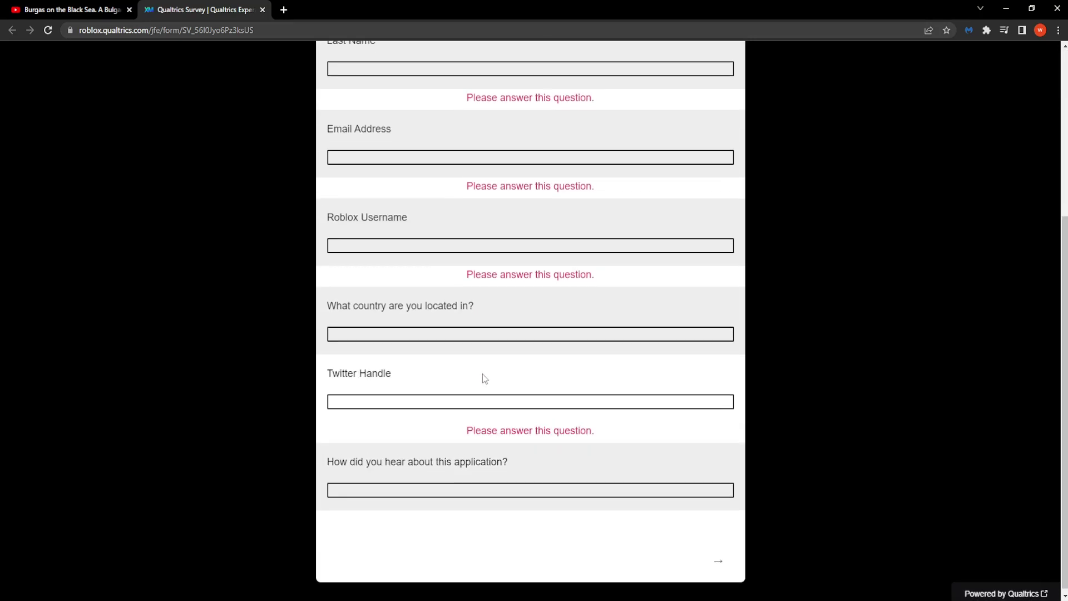